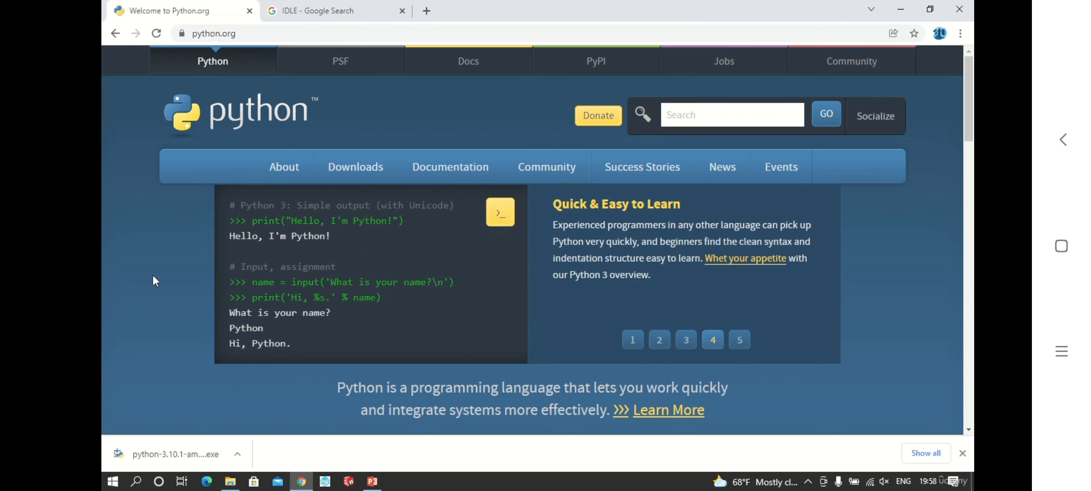
Launch the python-3.10.1-amd64 installer from the Downloads folder and start the installation with default settings.
left_click(231, 482)
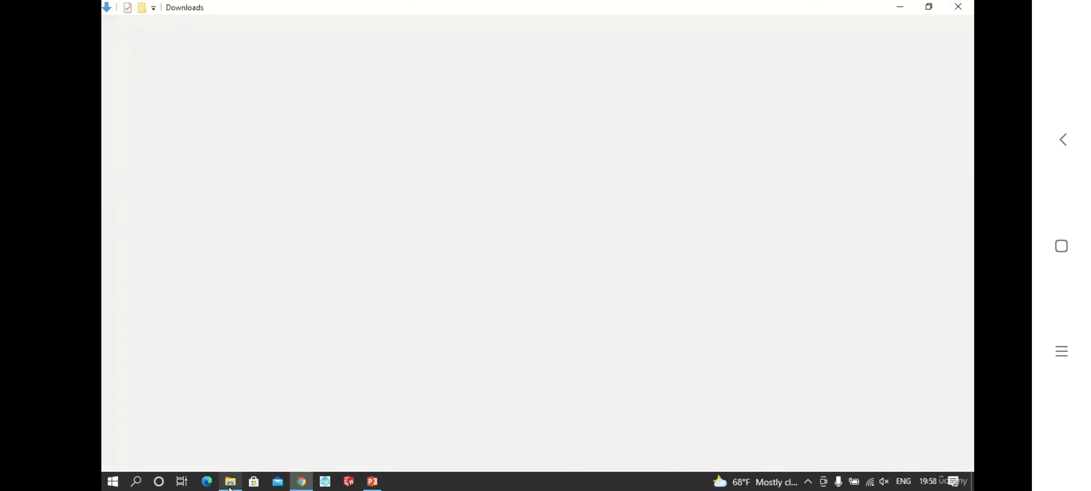
left_click(266, 164)
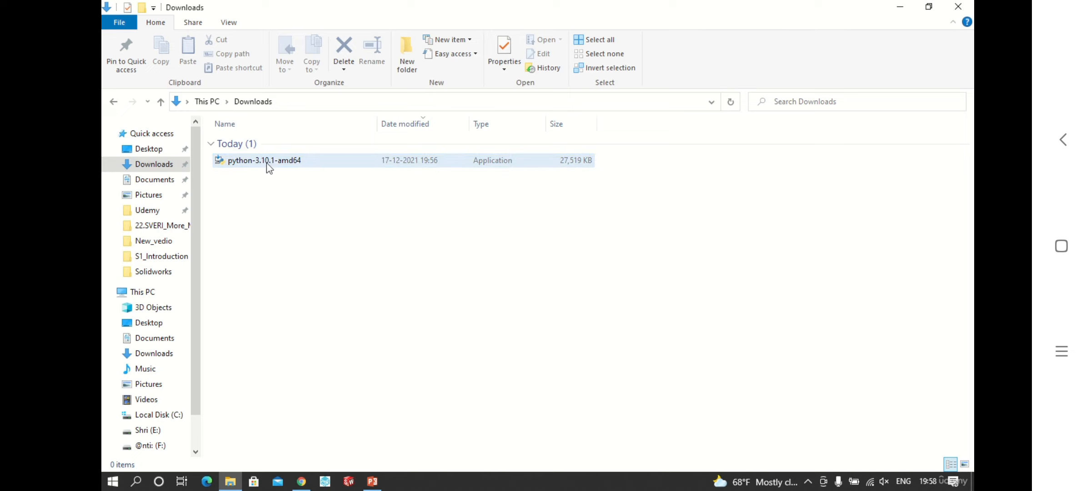
double_click(340, 164)
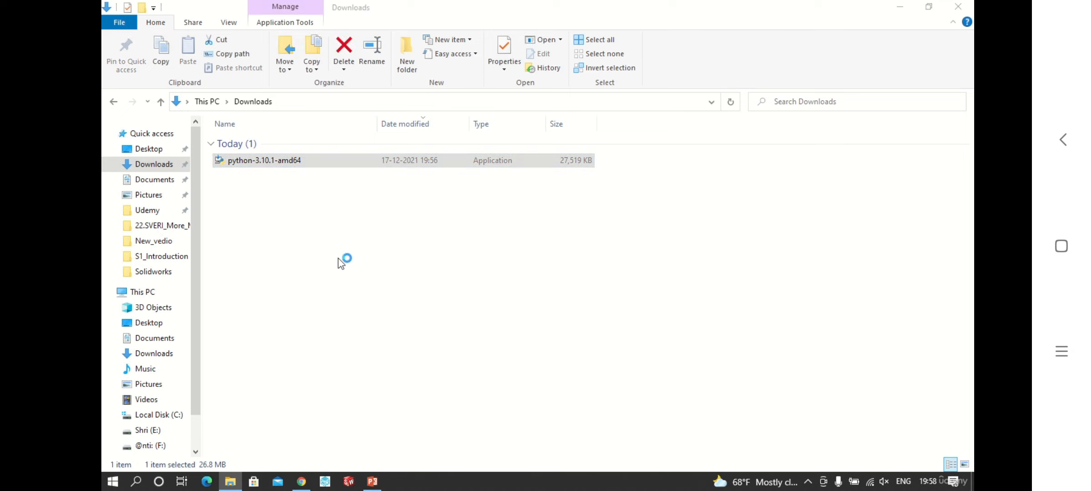
left_click(899, 8)
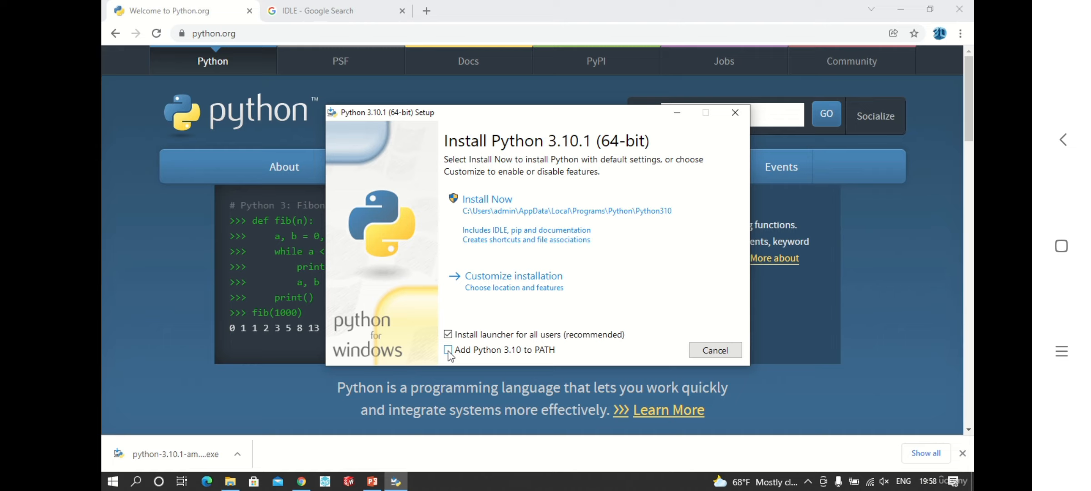
left_click(516, 224)
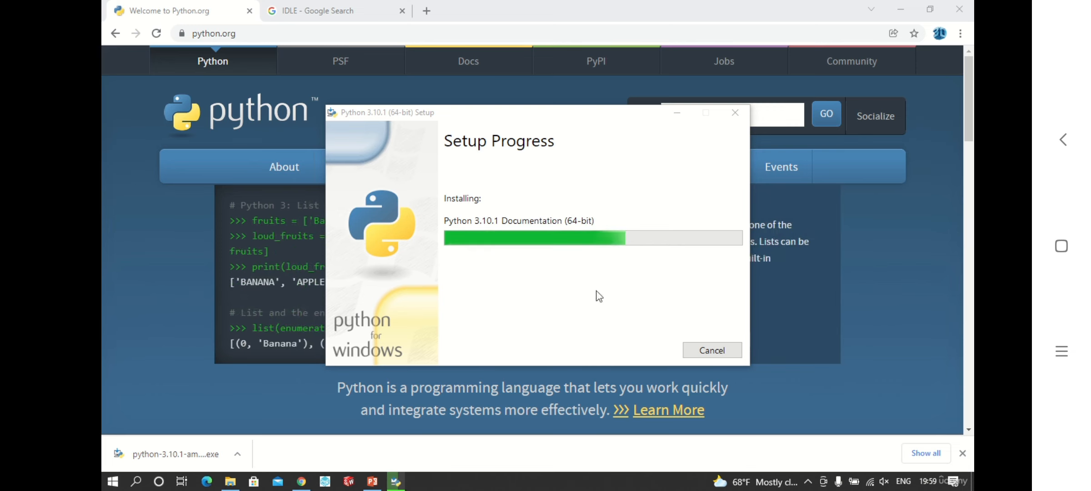
Minimize the browser while Python installs and close the setup window when the installation is complete.
left_click(351, 5)
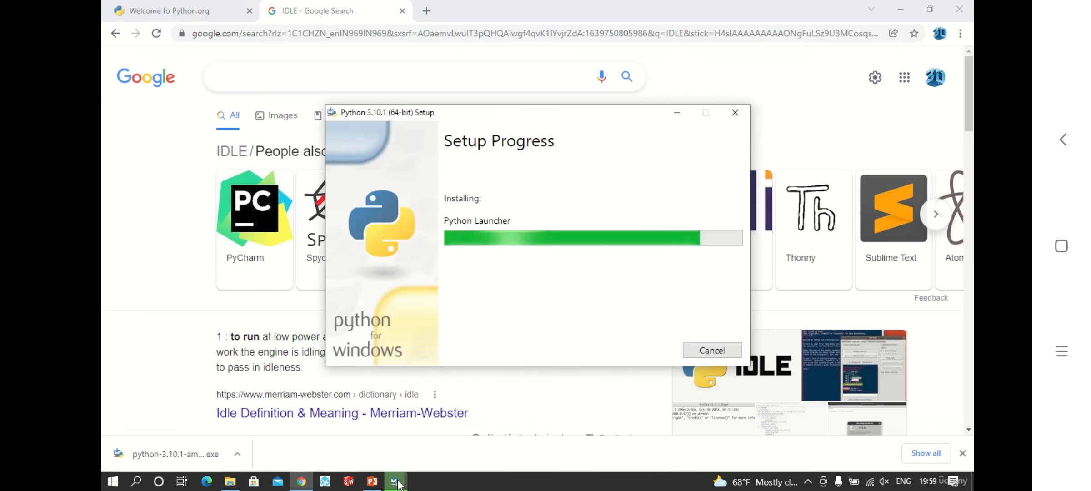
left_click(911, 11)
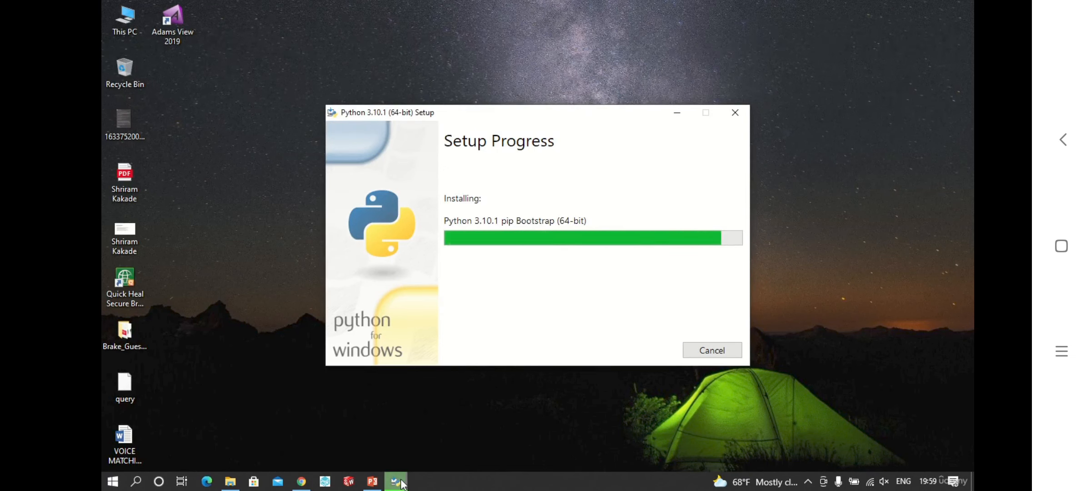
mouse_move(399, 481)
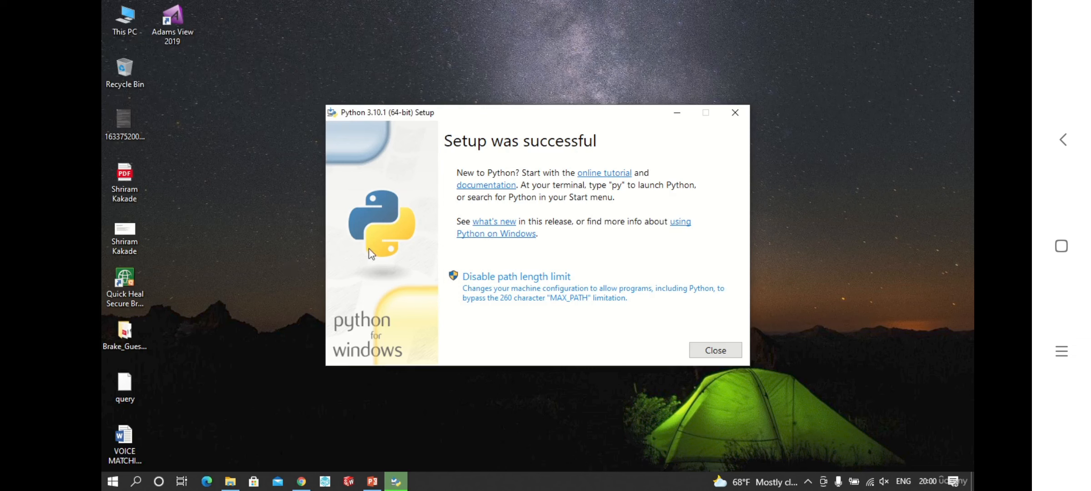
left_click(699, 354)
Search Windows for IDLE, open IDLE (Python 3.10 64-bit) and keep its shell as a floating window.
left_click(137, 481)
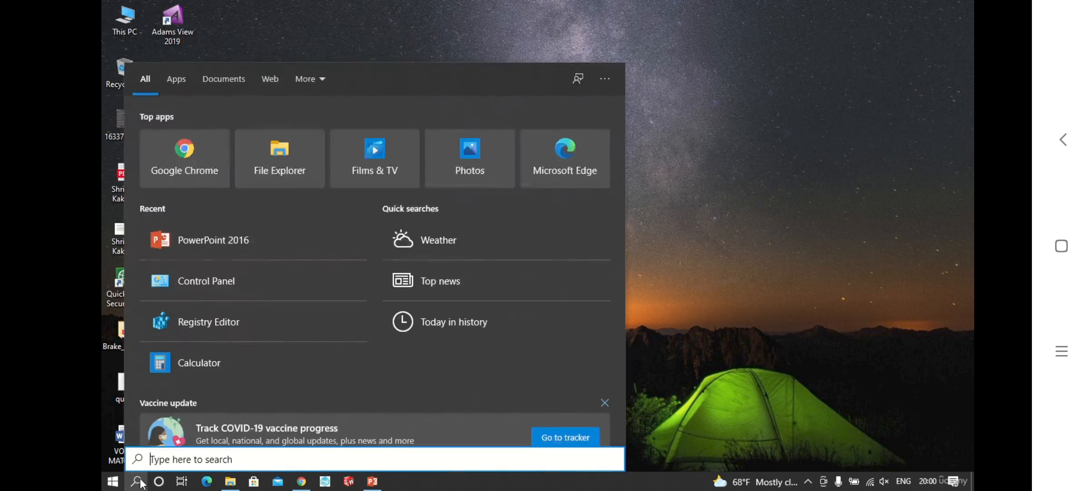
type("i")
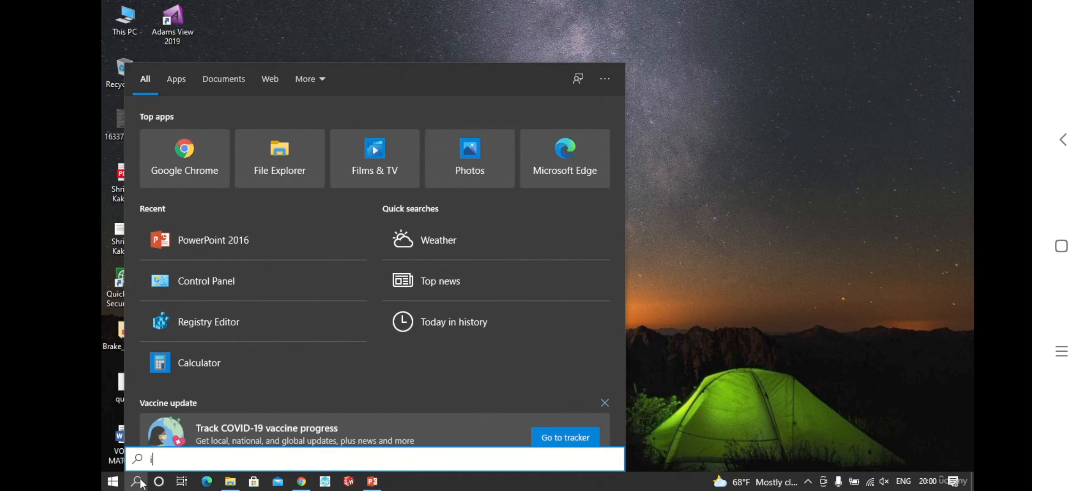
type("dl")
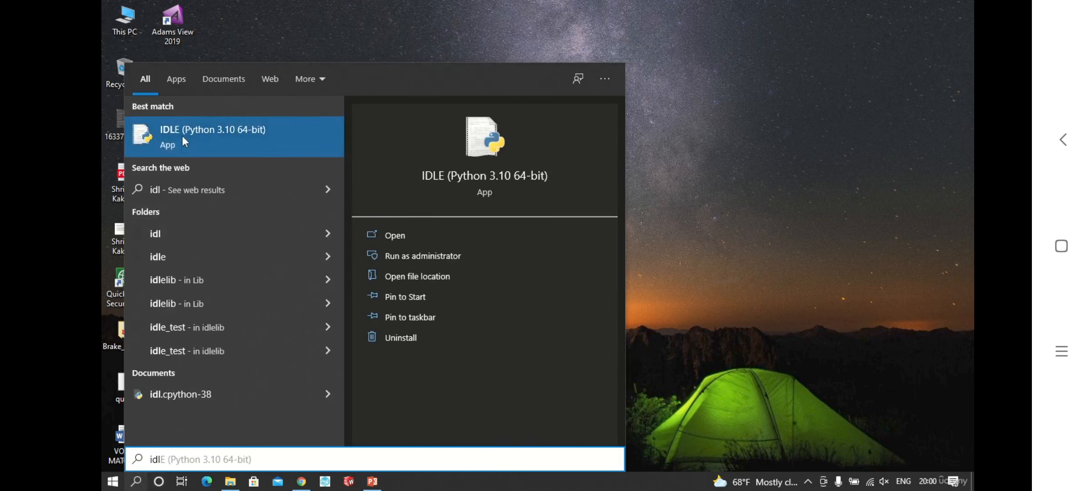
left_click(204, 135)
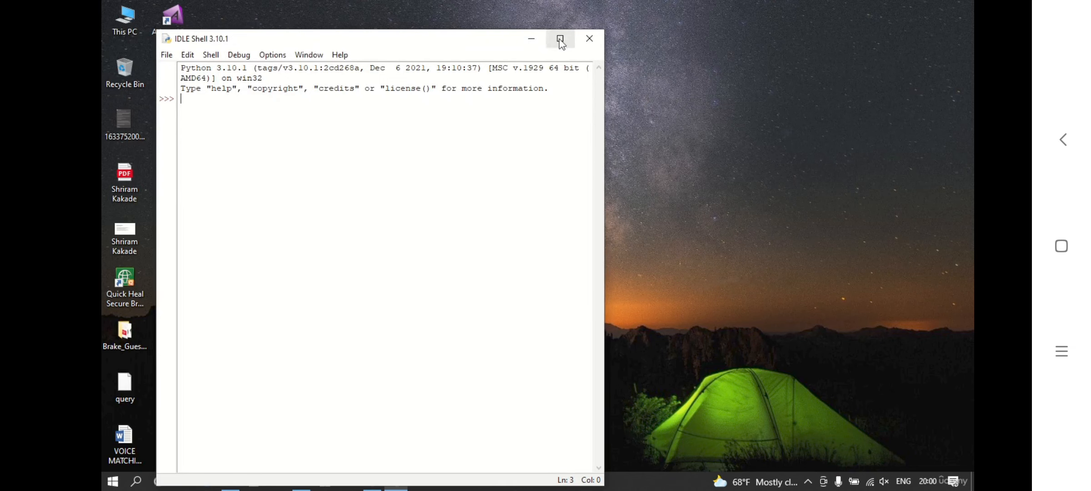
left_click(561, 39)
left_click_drag(186, 10, 307, 25)
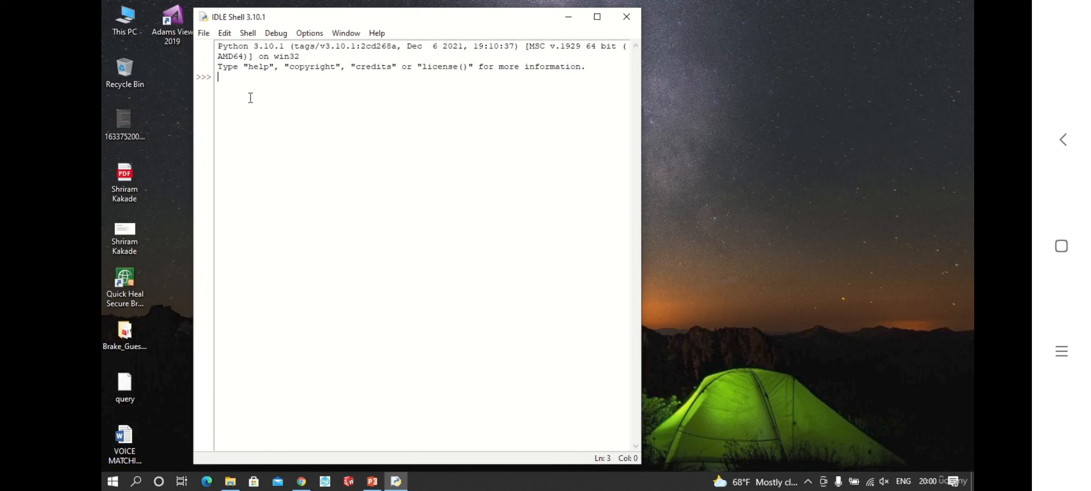
Assign a = 2 and b = 3 in the shell and evaluate a+b.
type("a = 2")
key("Return")
type("b = 3")
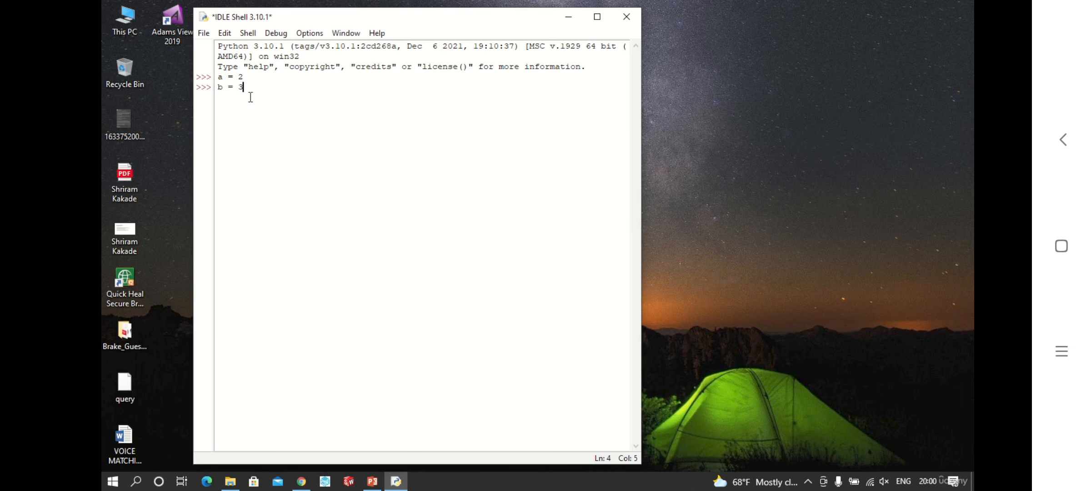
key("Return")
type("a+b")
key("Return")
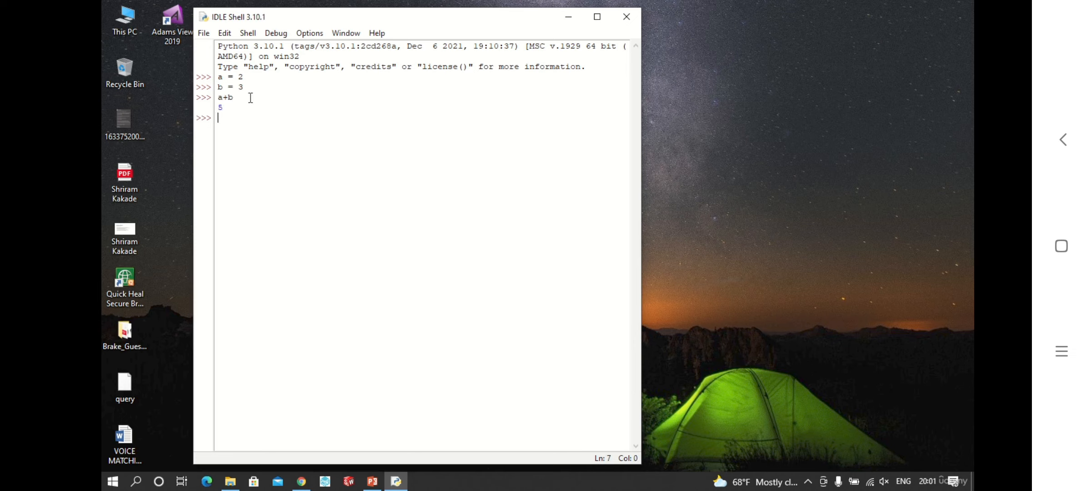
Create a new script file from the IDLE shell and maximize its editor window.
left_click(597, 16)
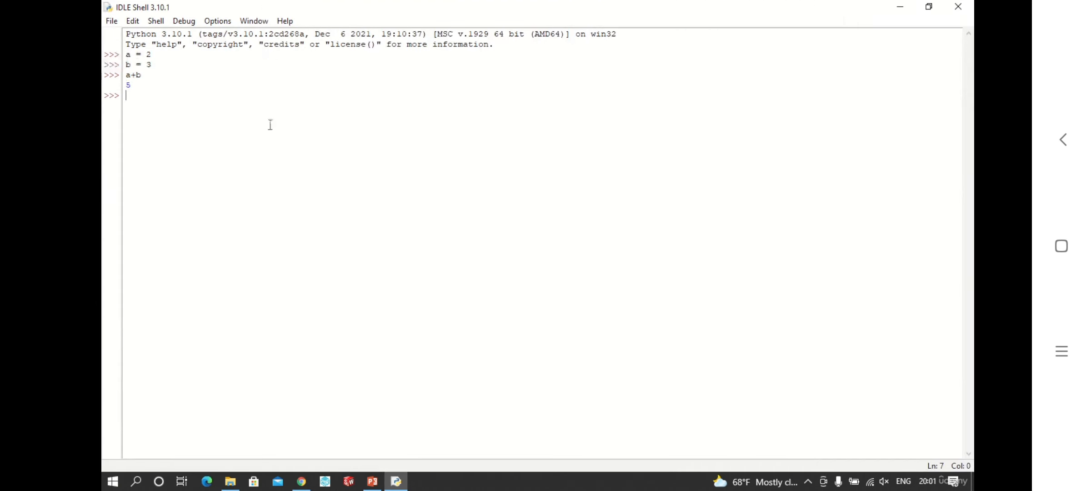
double_click(187, 8)
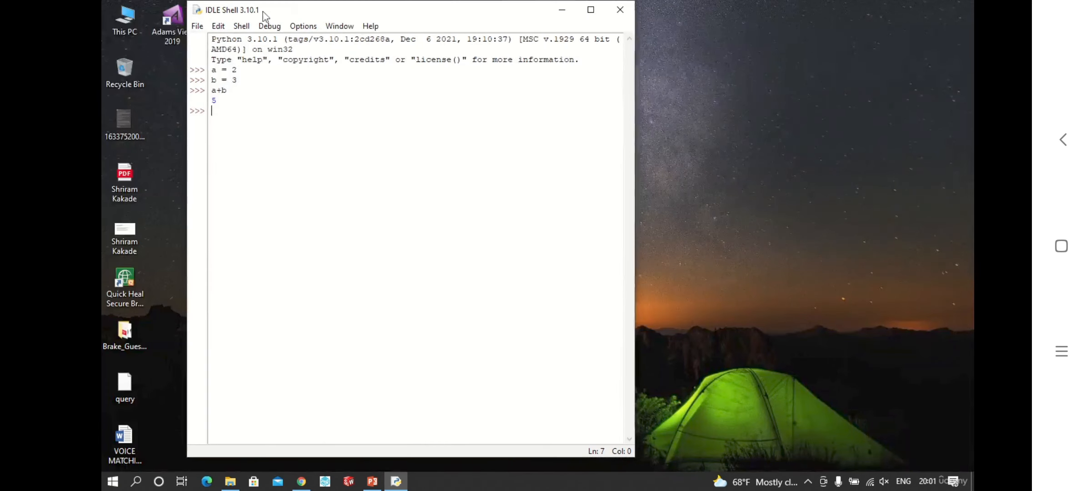
left_click(199, 28)
left_click(217, 39)
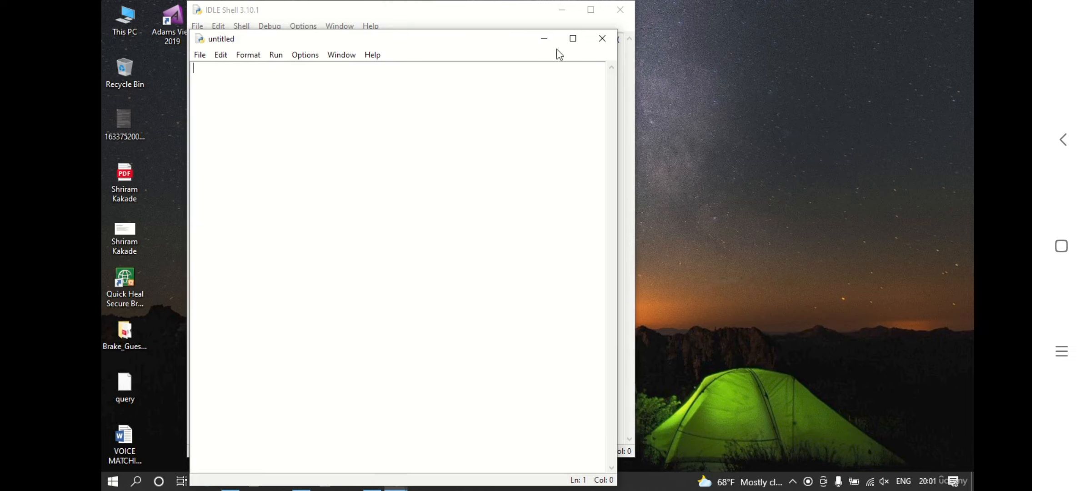
left_click(573, 38)
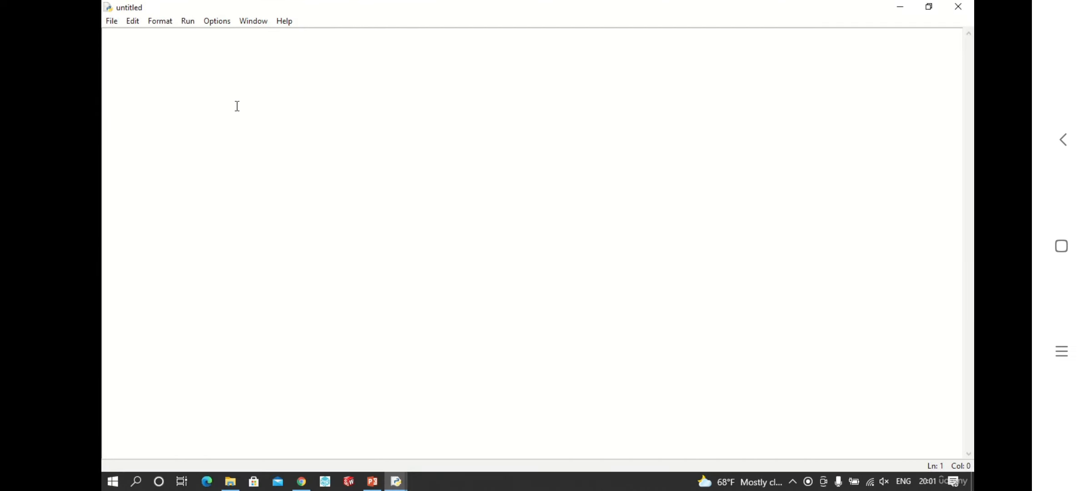
Write a four-line script: a = 2, b = 3, c = a+b and print(c), with the editor as a floating window.
type("a = 2")
left_click_drag(202, 3, 340, 35)
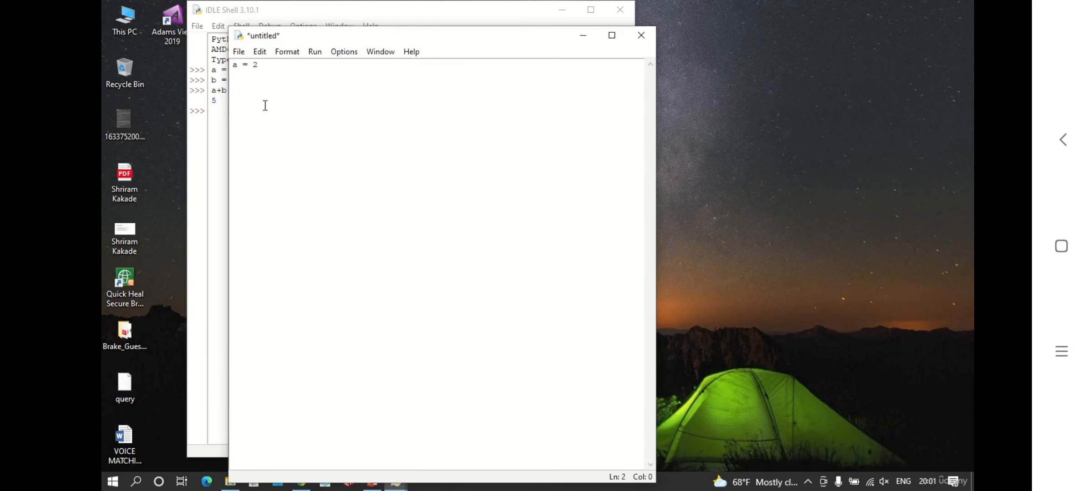
type("b = 3")
key("Return")
type("c = ")
type("a+b ")
type("print")
type("(")
type("c")
type(")")
Start saving the script in the Python310 folder under the name my_prog, keeping the file type Python files.
left_click(238, 51)
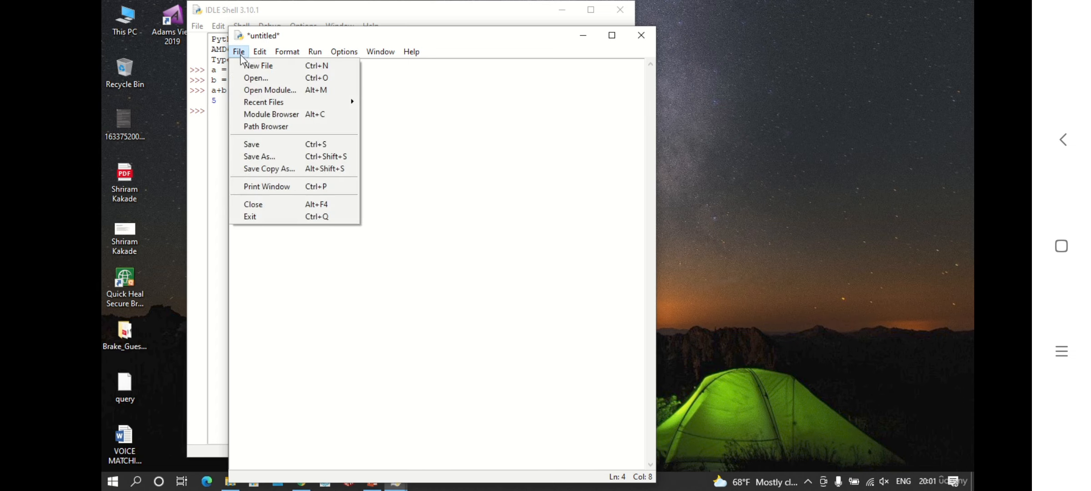
left_click(265, 144)
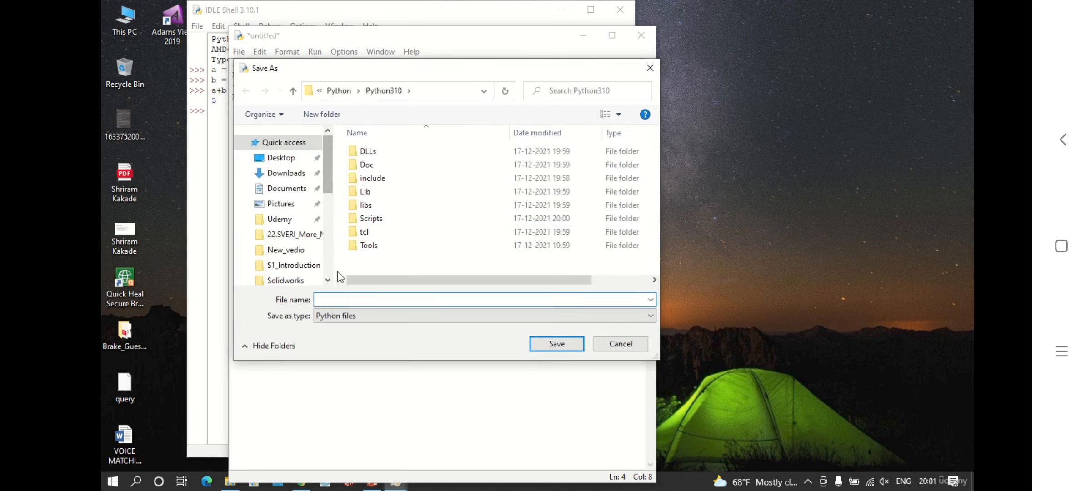
type("m")
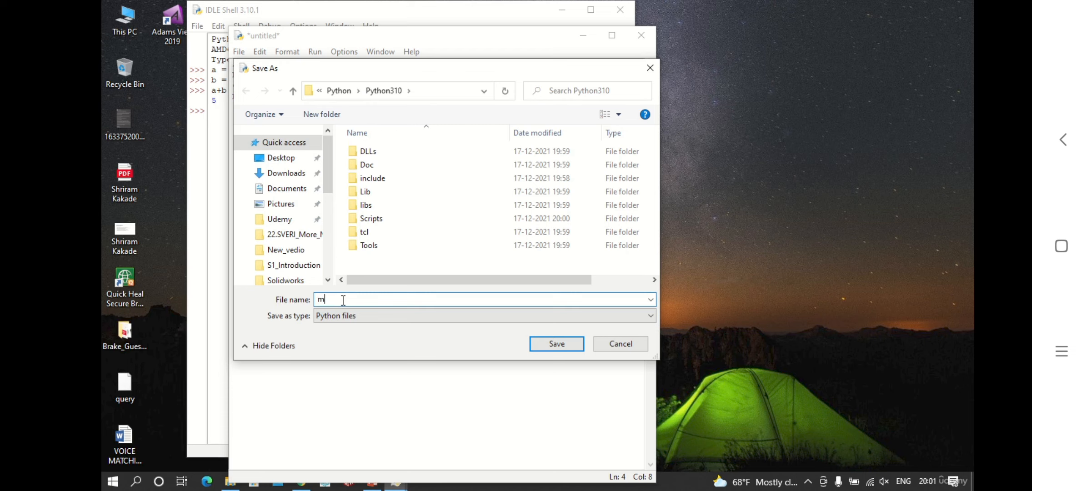
type("y_prog")
left_click(371, 315)
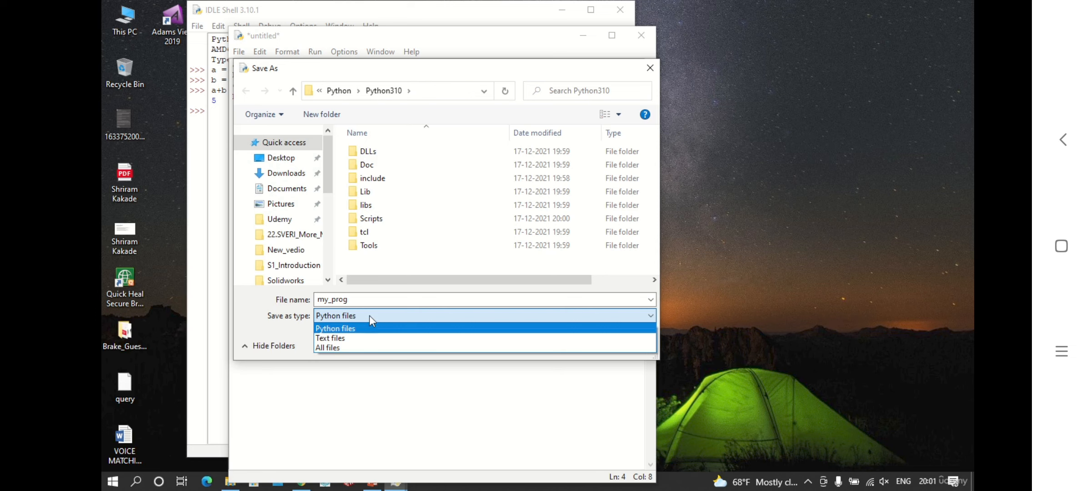
left_click(369, 315)
left_click(349, 302)
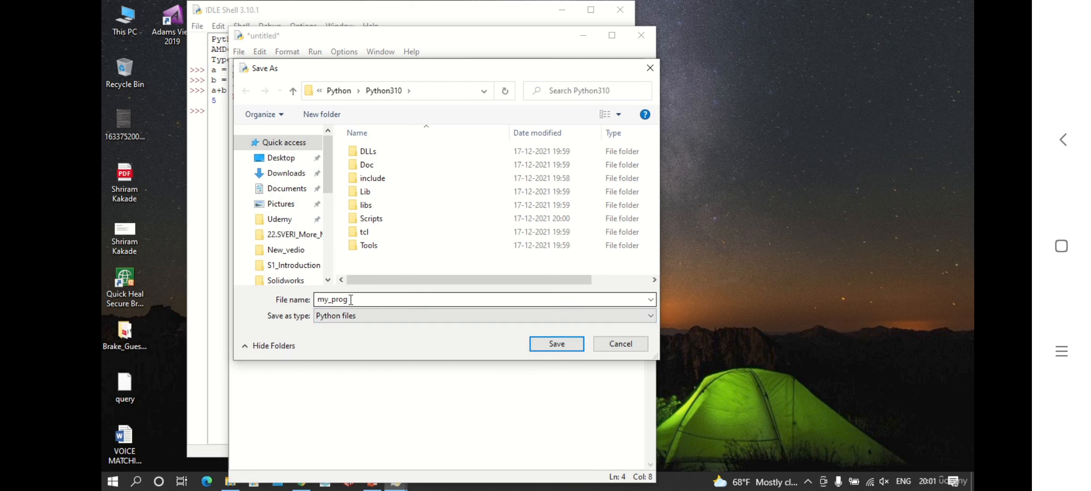
double_click(350, 301)
left_click(352, 300)
type(".py")
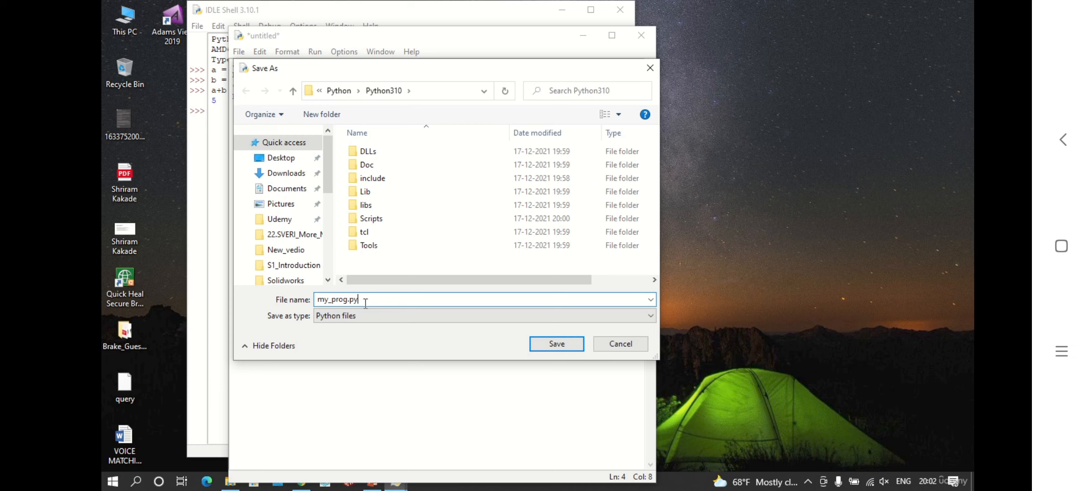
key("BackSpace")
key("BackSpace")
key("BackSpace")
Save my_prog as a Python file and run the module.
left_click(361, 319)
left_click(363, 318)
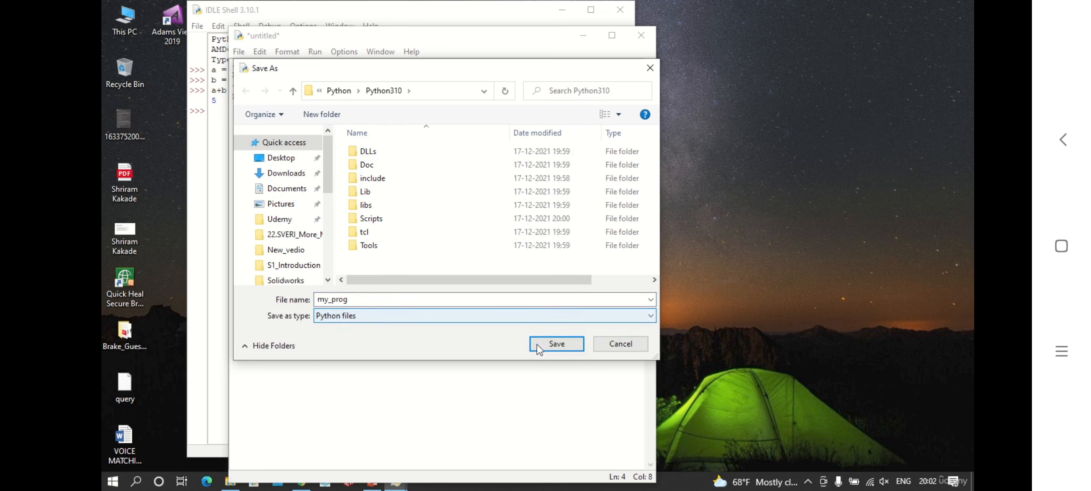
left_click(539, 349)
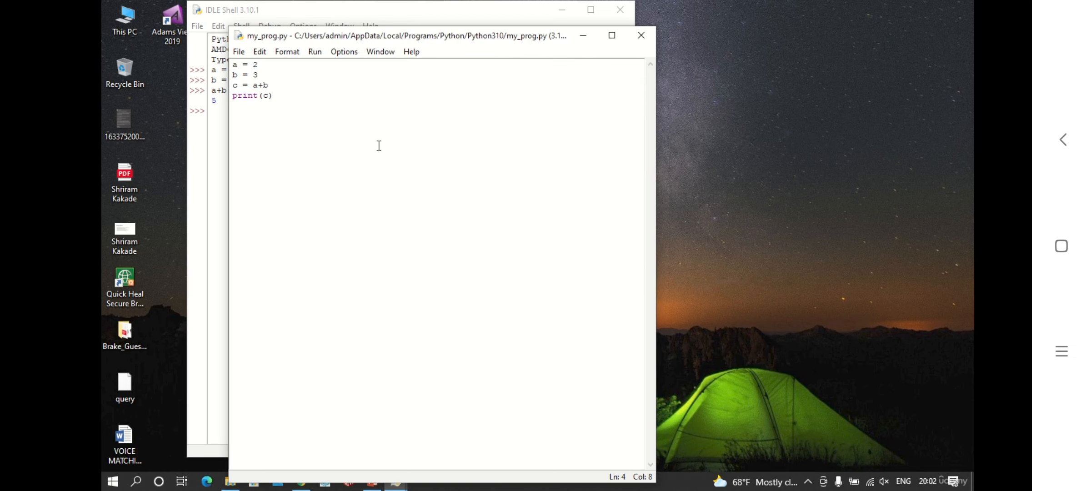
left_click(316, 52)
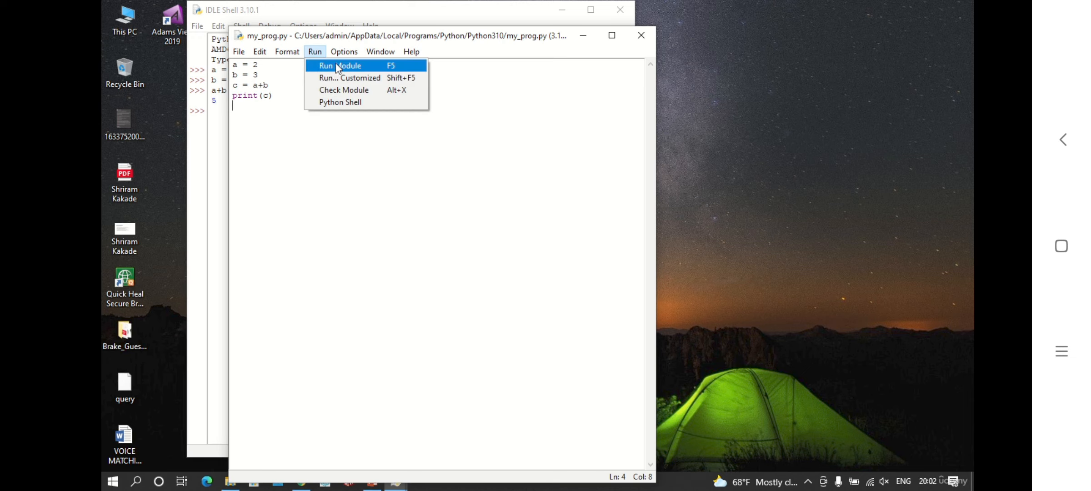
left_click(392, 72)
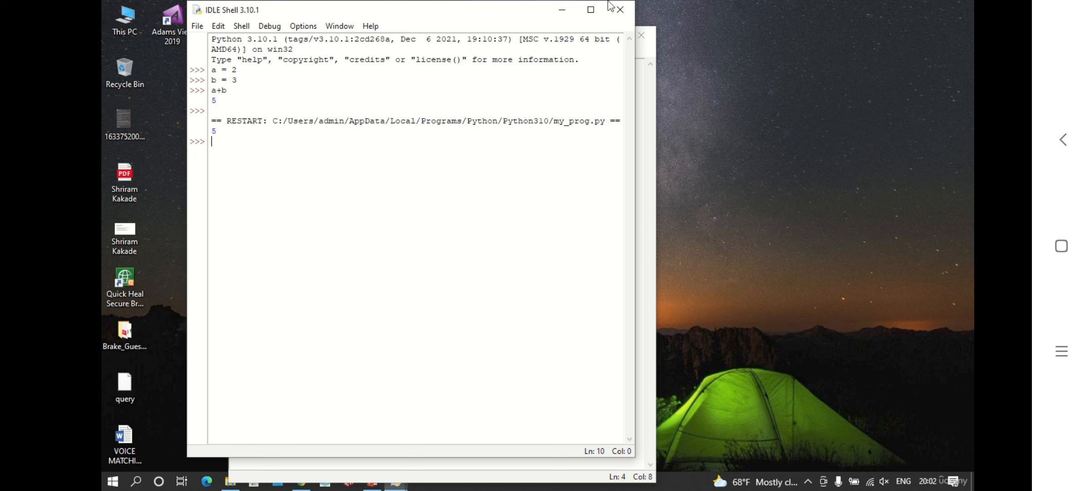
Search Windows for Sublime Text, switch to it and create a new empty file.
left_click(140, 482)
type("sub")
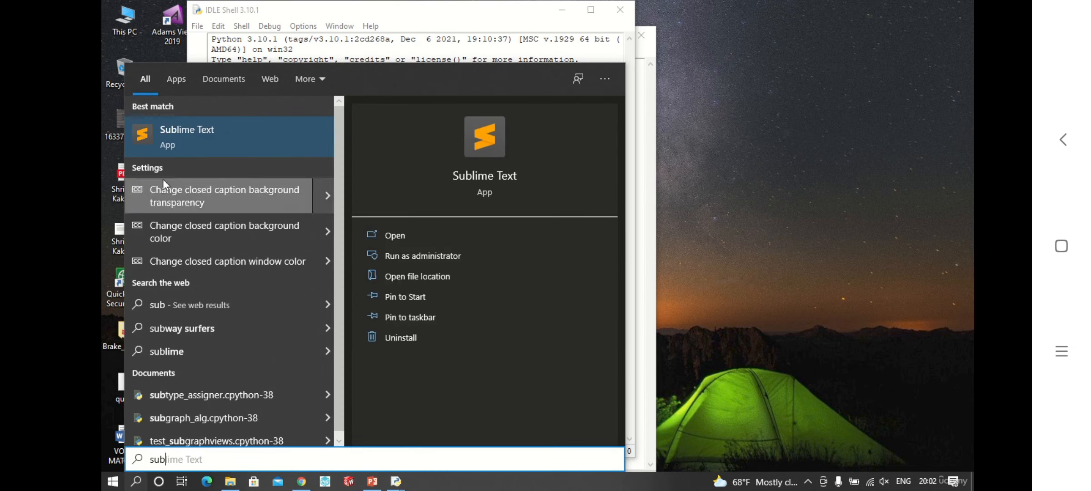
left_click(170, 137)
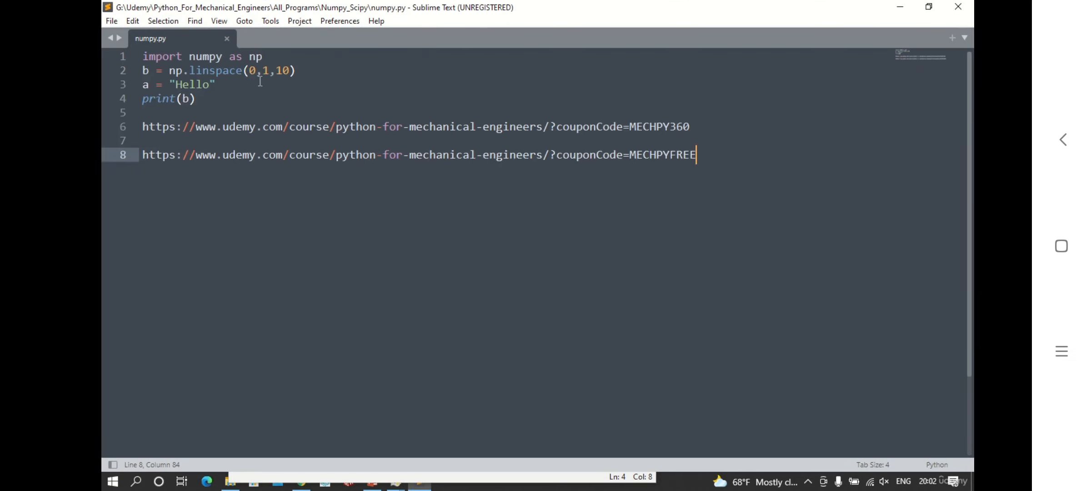
left_click(111, 21)
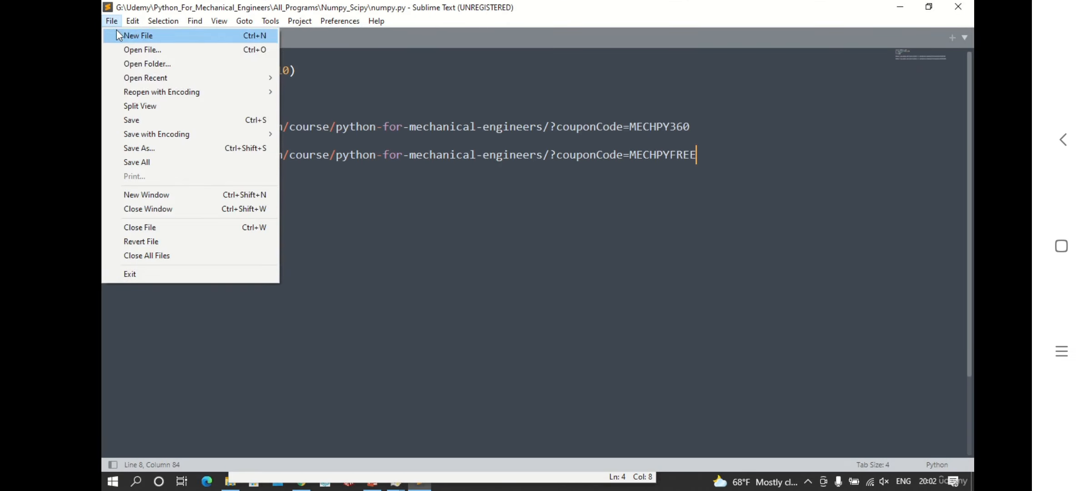
left_click(119, 31)
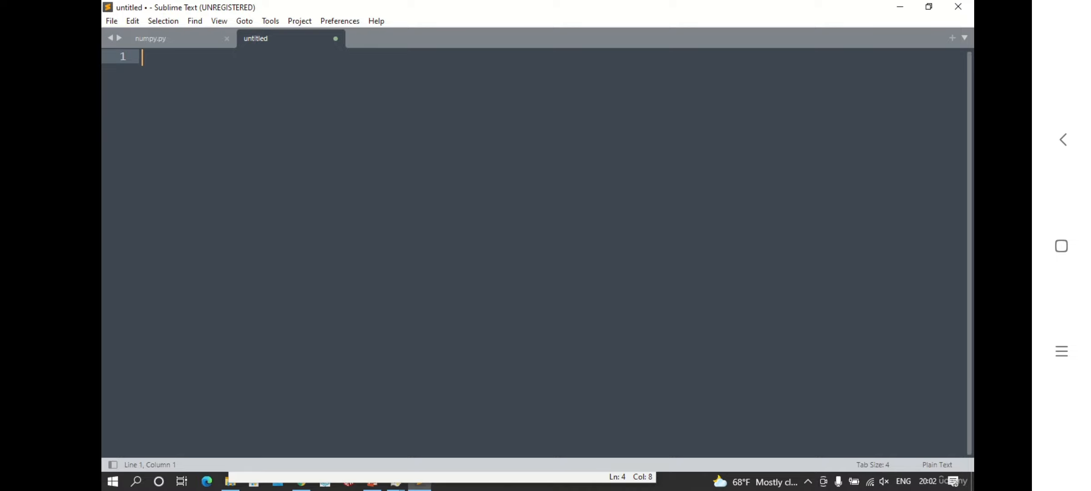
Save the new empty file to the Desktop under the name my_prog.py.
key("ctrl+s")
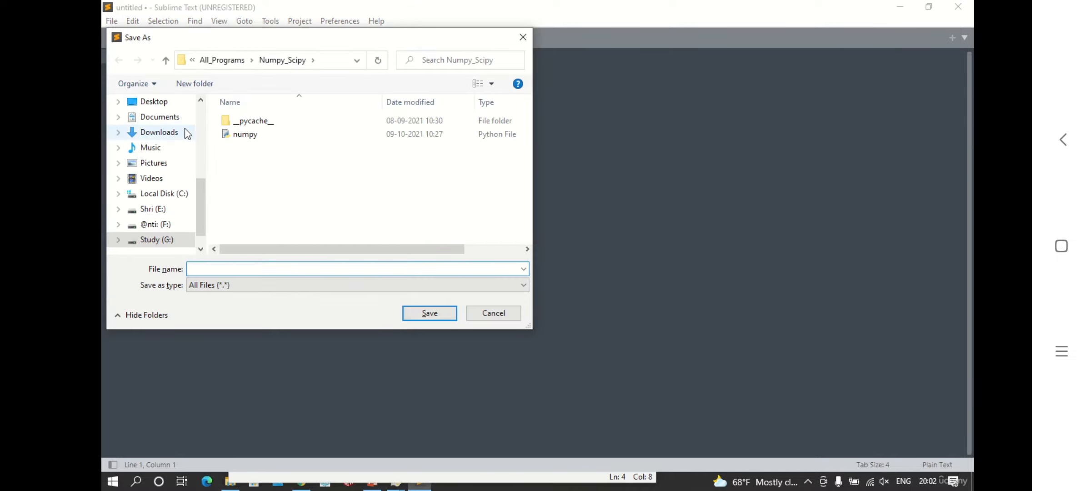
left_click(163, 105)
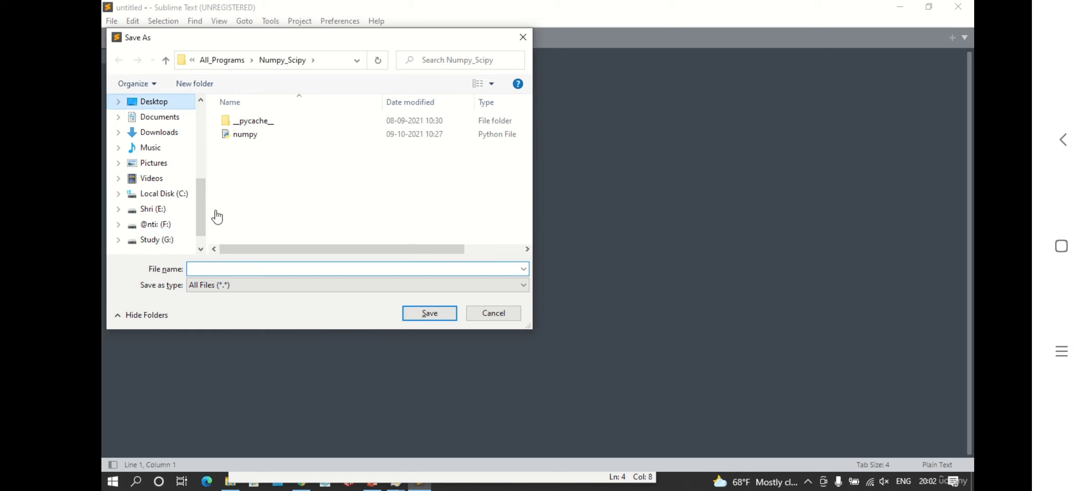
left_click(212, 271)
type("my_p")
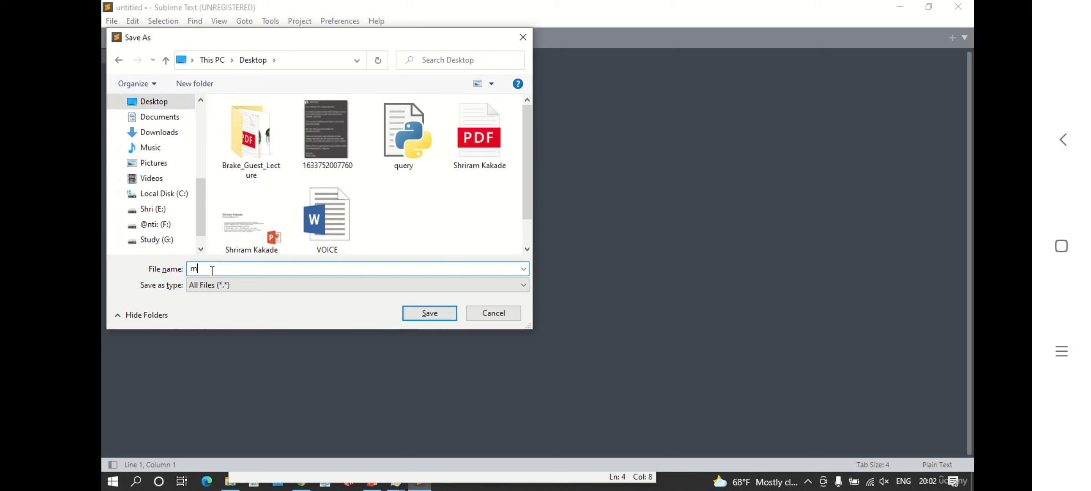
type("rog.py")
key("Return")
Write a four-line script in my_prog.py: a = 2, b = 3, c = a+b and print(c).
type("a = 2")
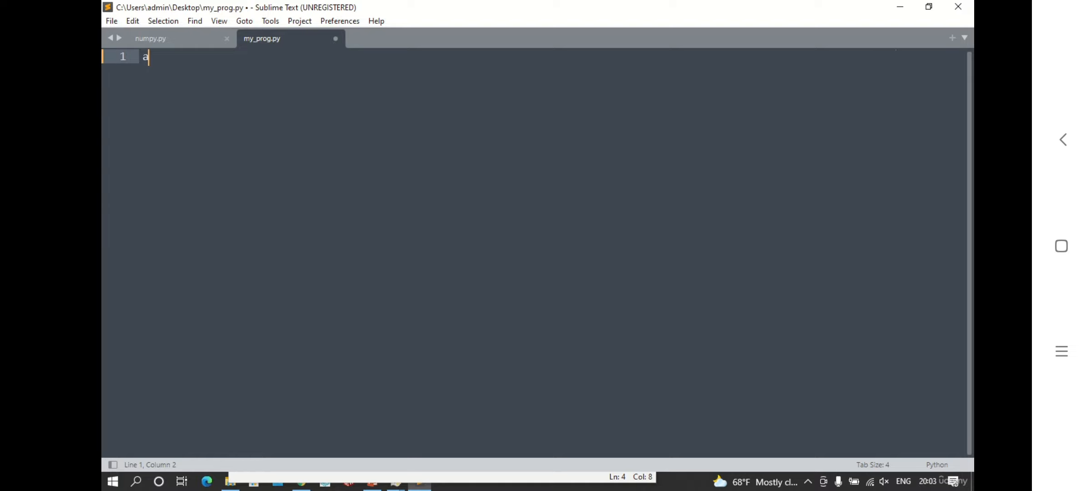
key("Return")
type("b = 3")
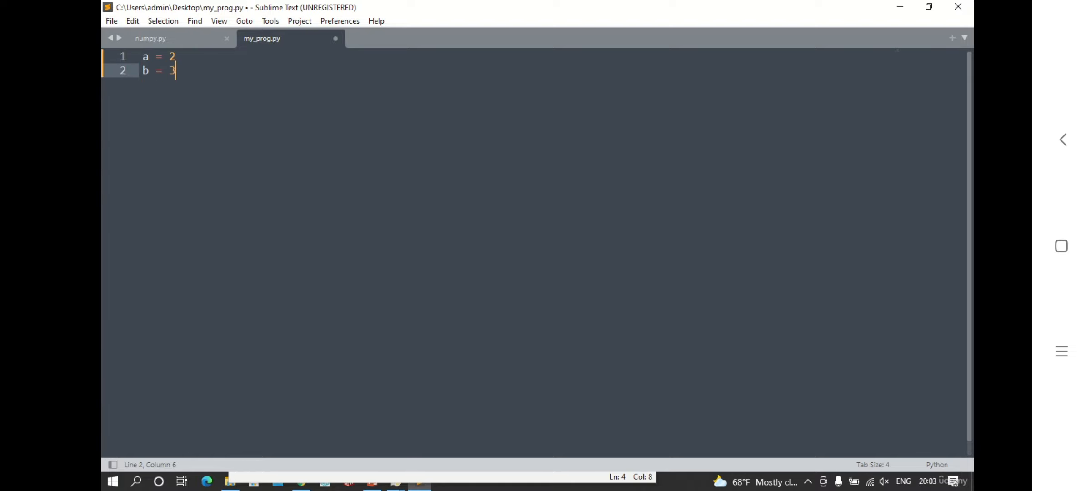
key("Return")
type("c = ")
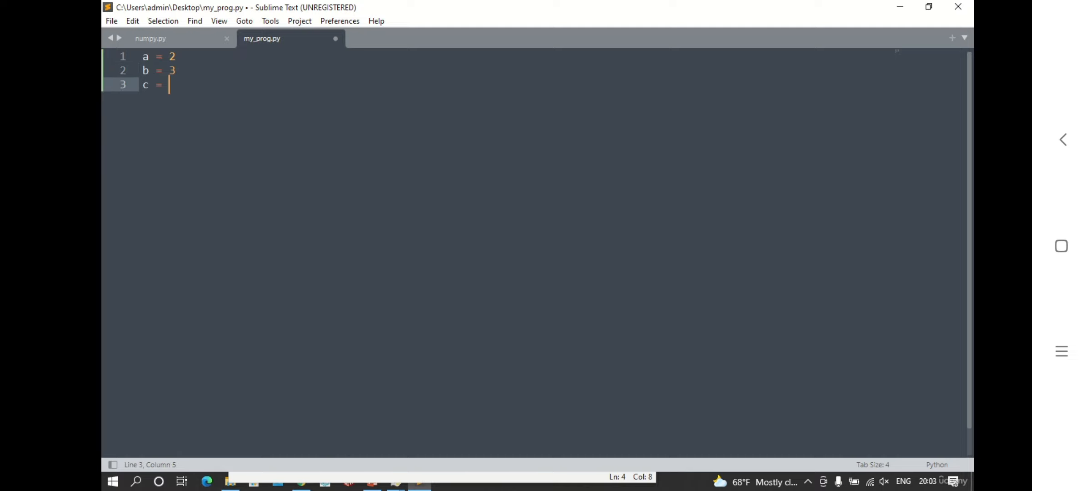
type("a+b")
key("Return")
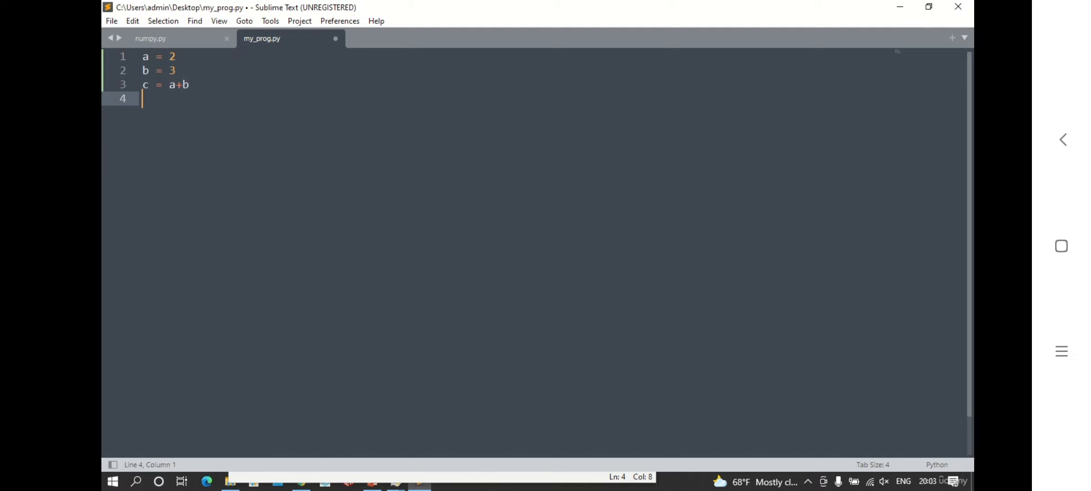
type("print(c")
Build and run my_prog.py with its output shown inside the editor.
left_click(200, 100)
key("ctrl+b")
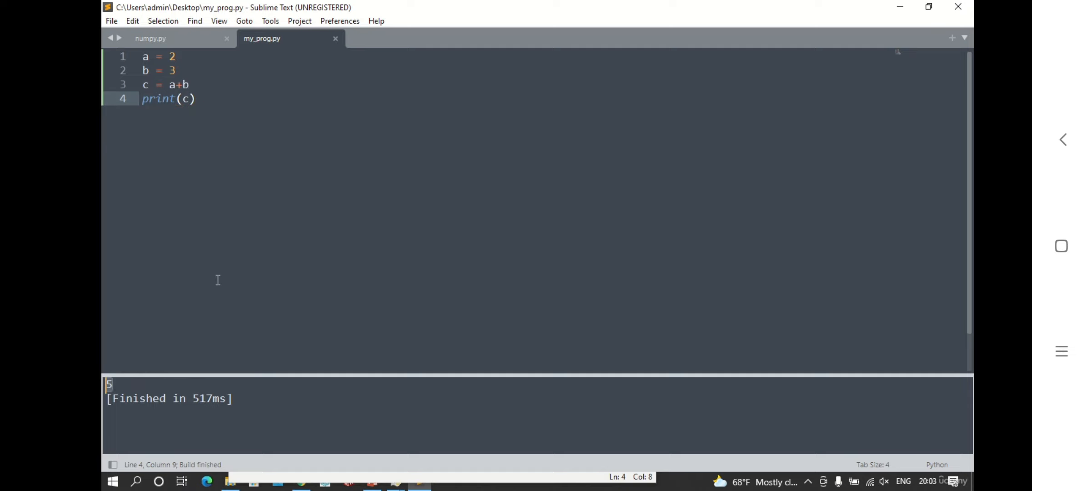
left_click(247, 270)
Insert an empty line between c = a+b and print(c), and minimize the editor to return to the IDLE shell.
left_click(199, 83)
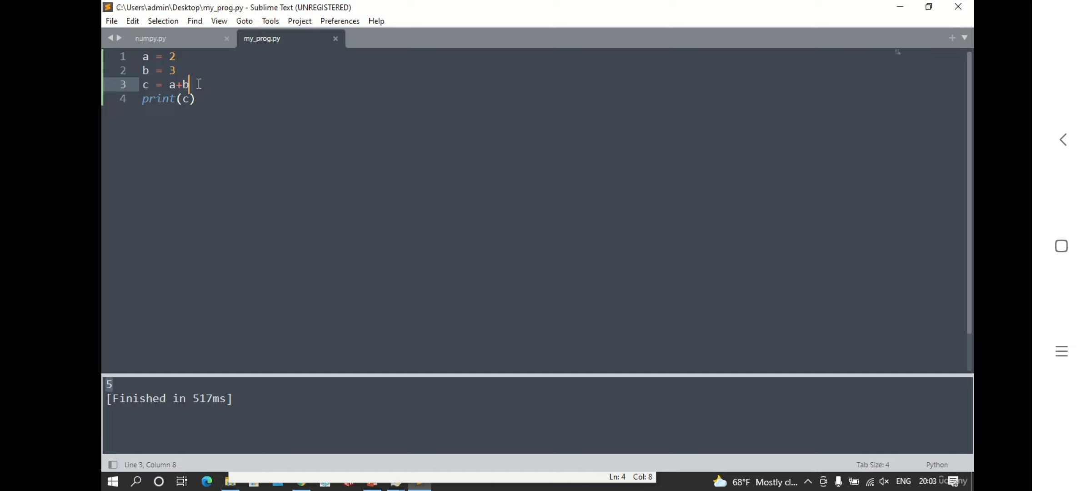
key("Return")
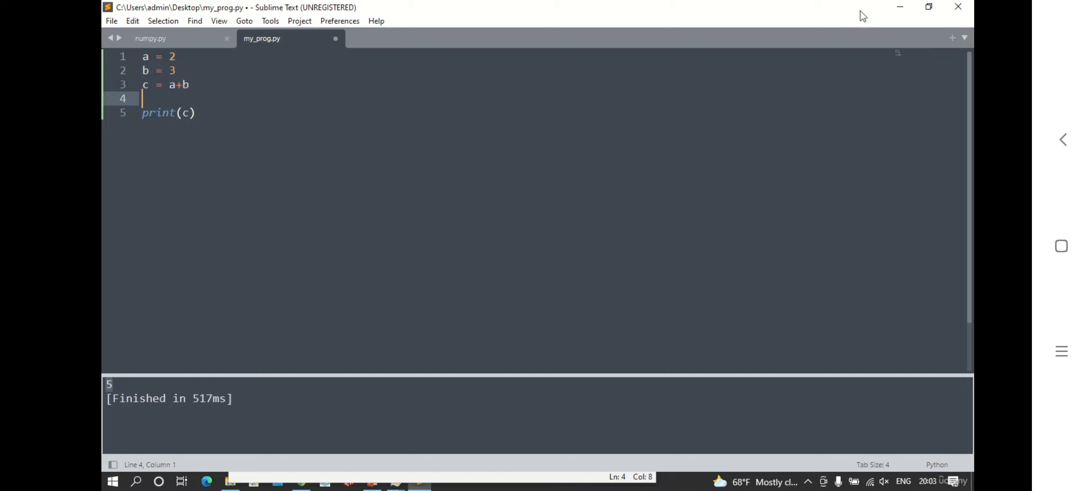
left_click(905, 6)
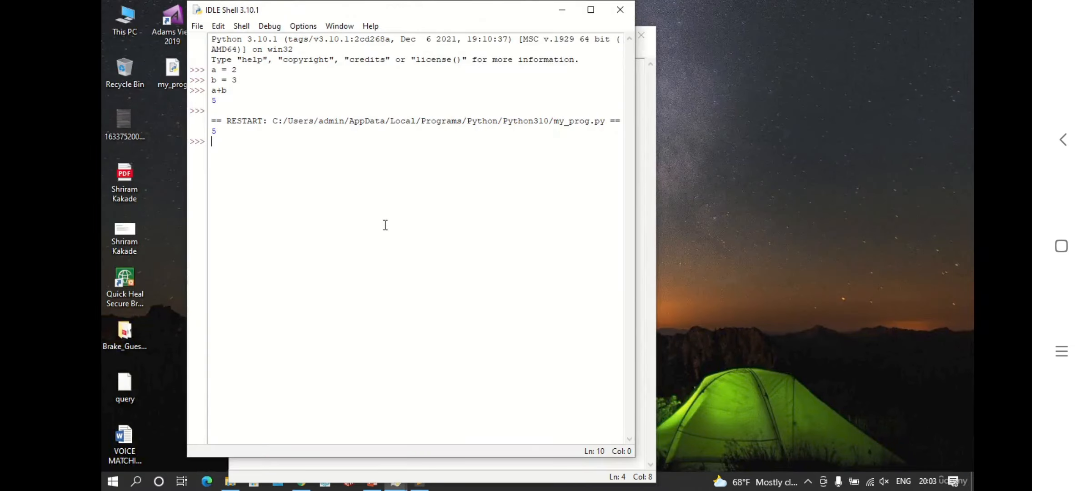